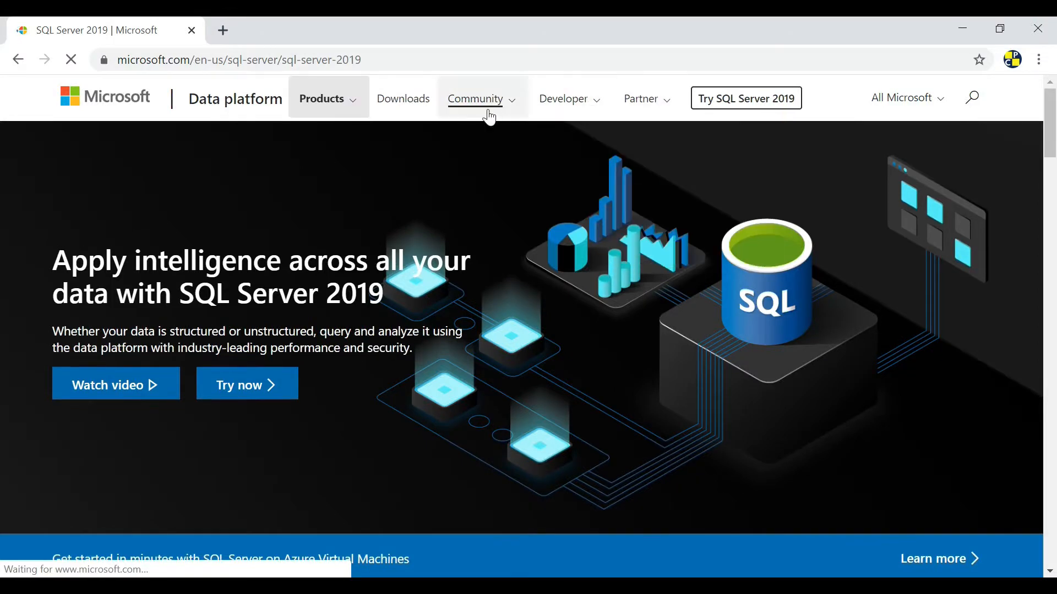
# Download the free SQL Server 2019 Developer edition installer from Microsoft's SQL Server downloads page
pyautogui.click(398, 100)
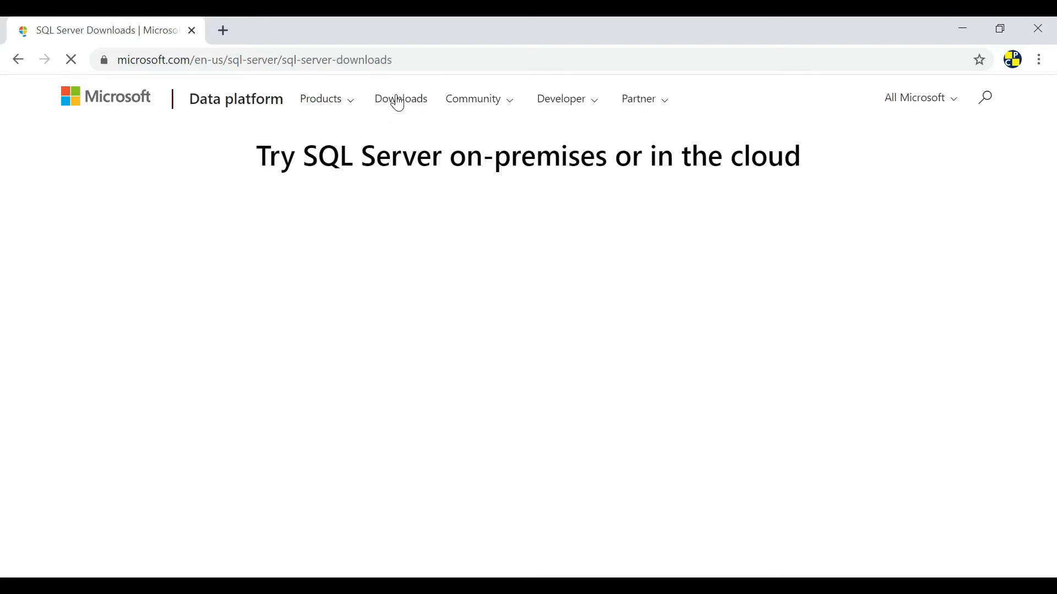
pyautogui.scroll(-9, 388, 279)
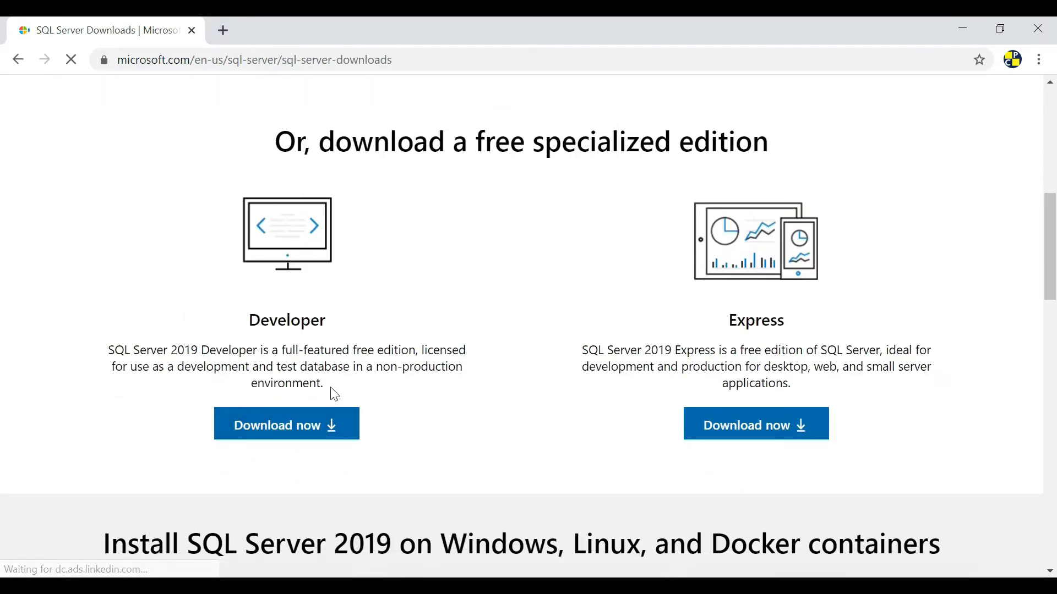
pyautogui.click(281, 429)
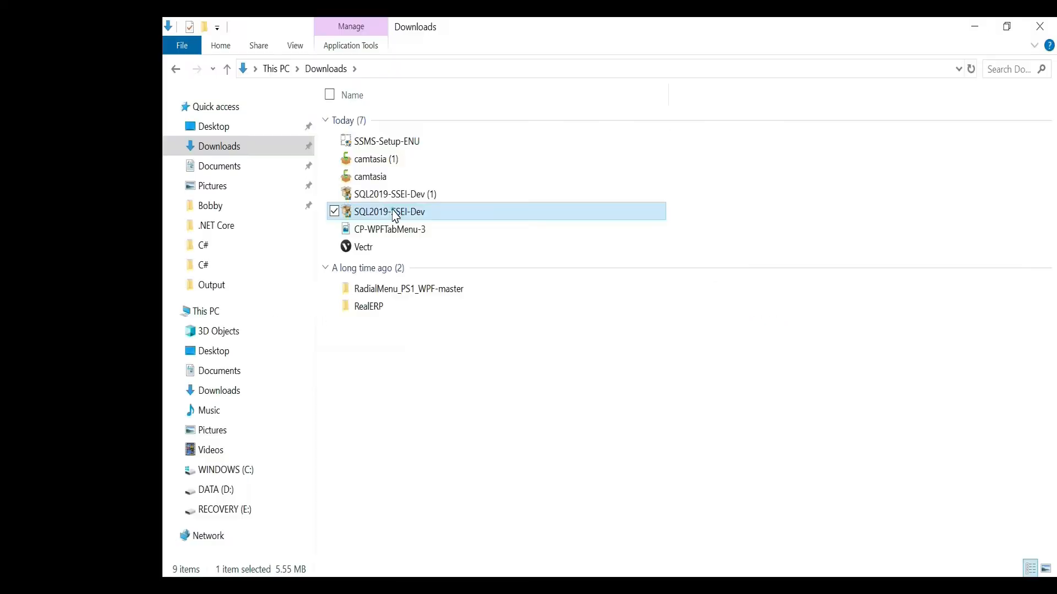
# Run the SQL2019-SSEI-Dev installer and start a Custom installation with the media location set to D:\SQL2019
pyautogui.doubleClick(392, 209)
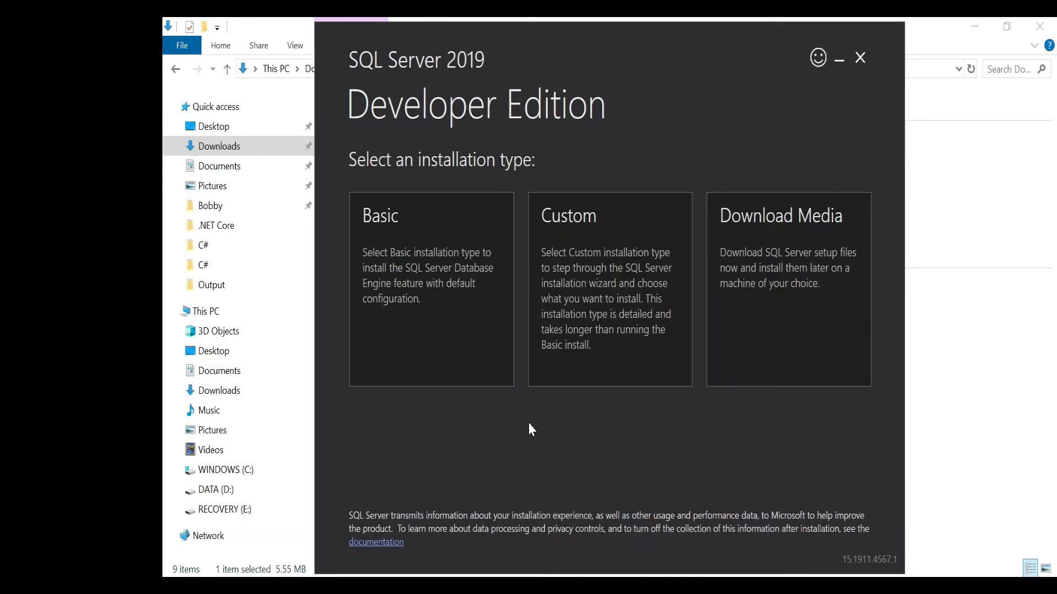
pyautogui.click(566, 292)
pyautogui.click(418, 220)
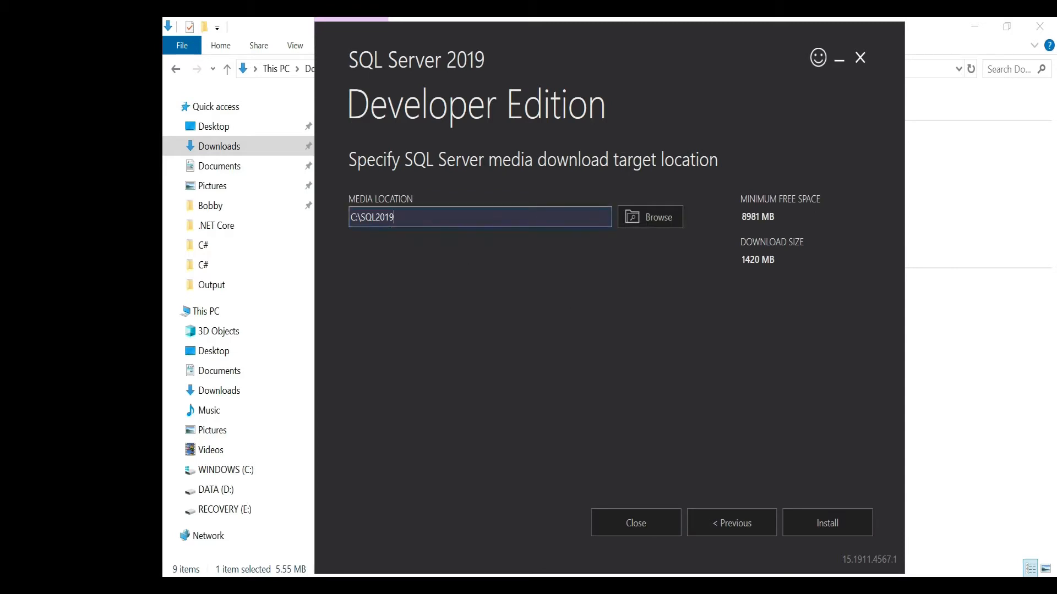
pyautogui.hotkey('ctrl', 'a')
pyautogui.write('D:\\SQL2019')
pyautogui.click(814, 523)
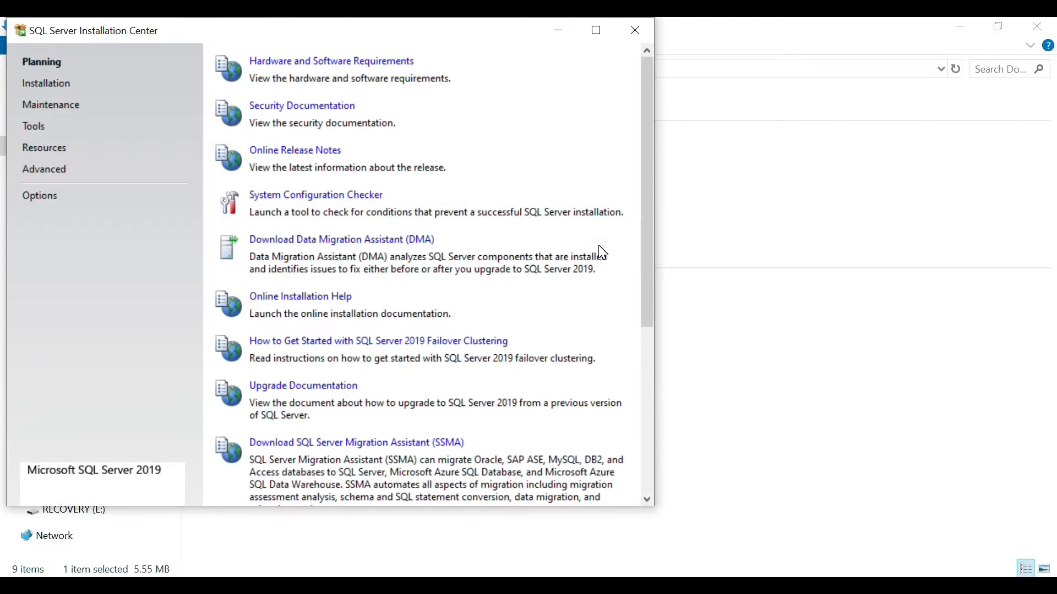
# Start a new stand-alone SQL Server installation and proceed past the updates, install rules, new-installation type and product key pages
pyautogui.click(50, 83)
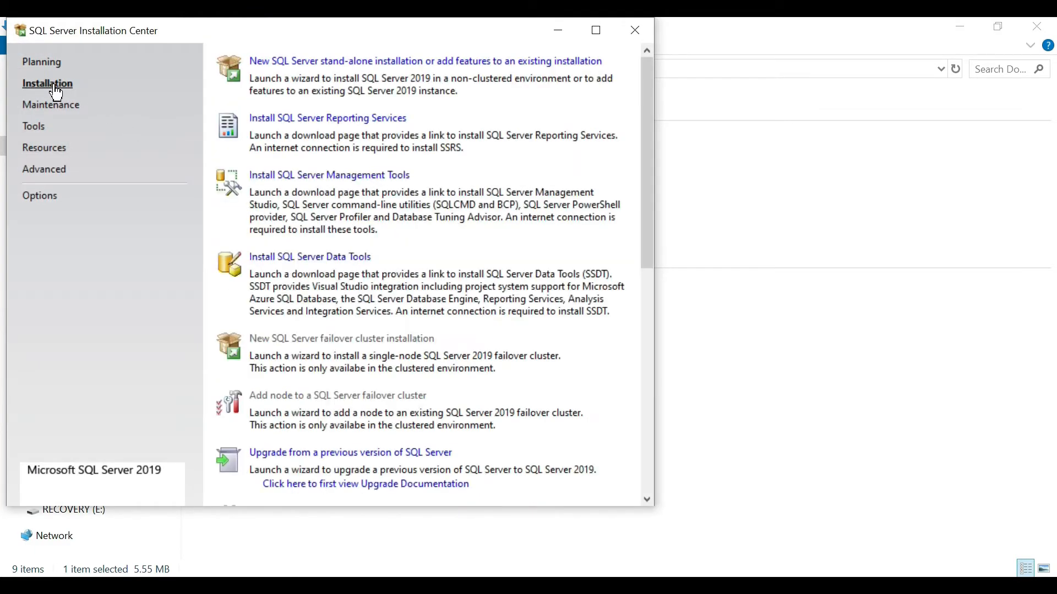
pyautogui.click(417, 62)
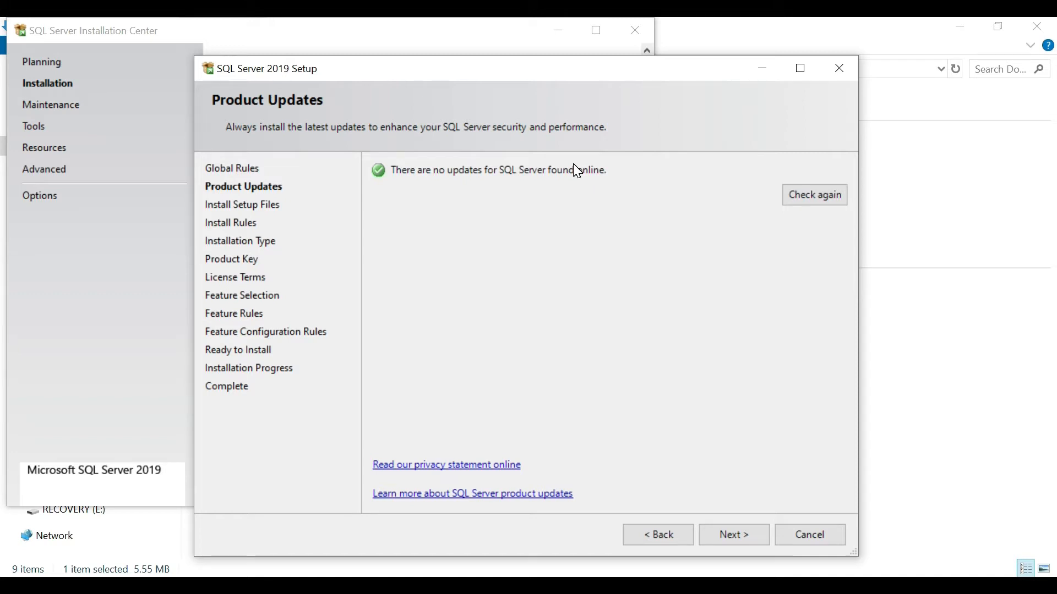
pyautogui.click(731, 535)
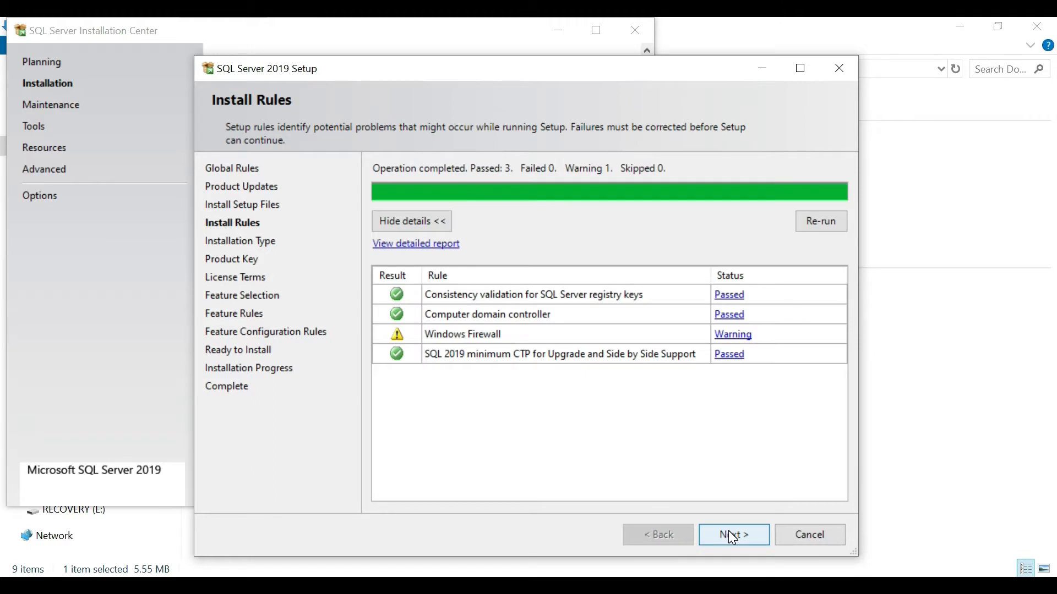
pyautogui.click(756, 535)
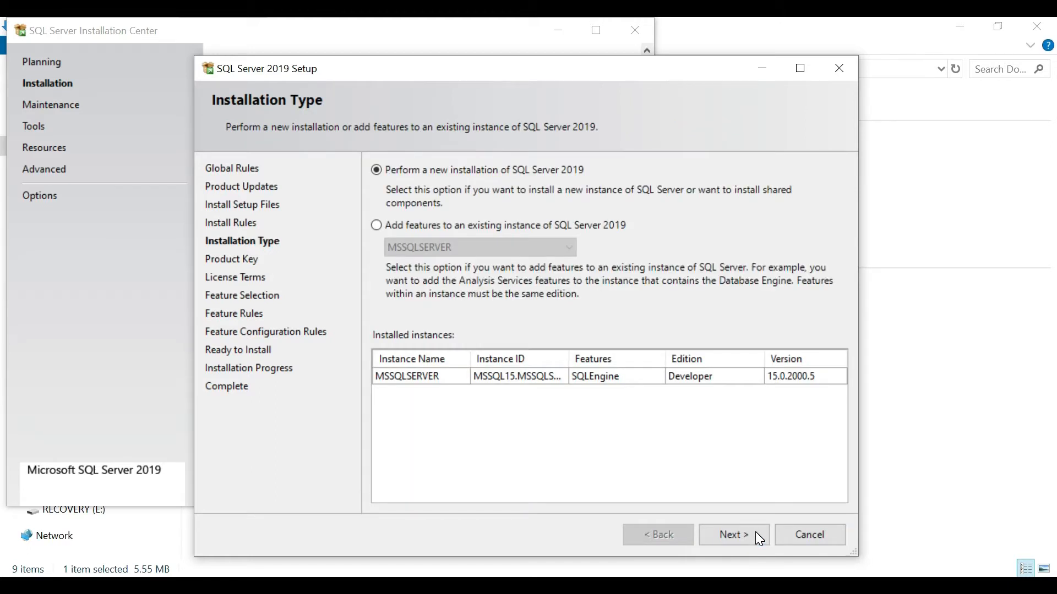
pyautogui.click(757, 532)
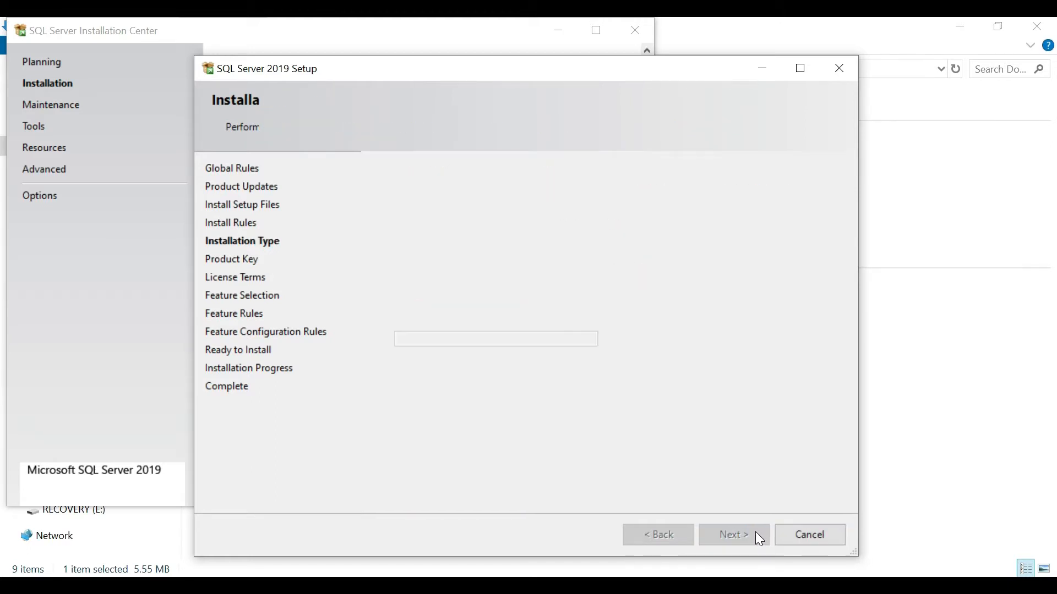
pyautogui.click(756, 534)
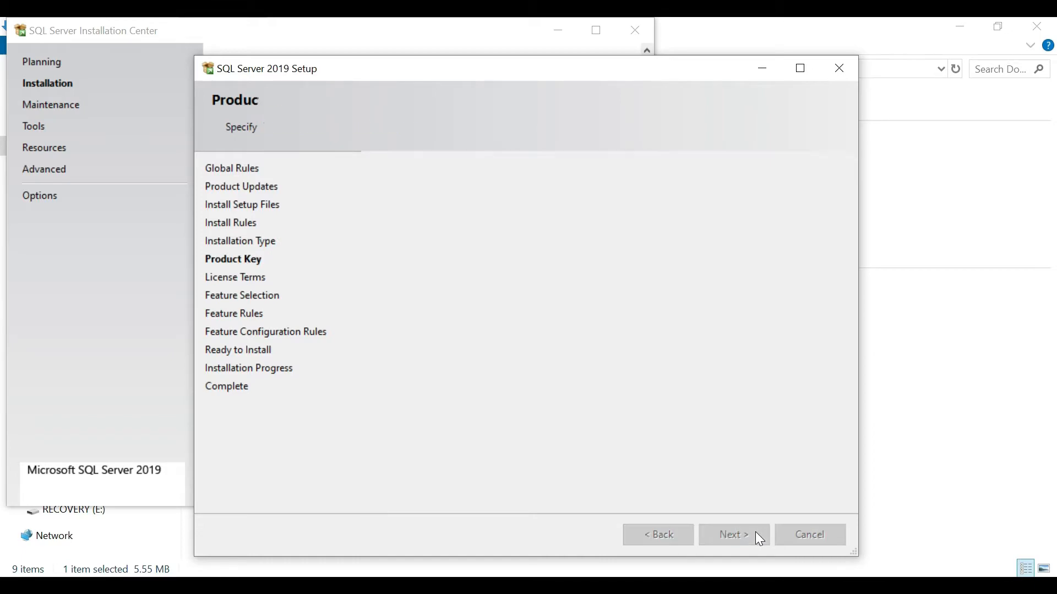
# Accept the license terms and select all Developer features for installation
pyautogui.click(479, 427)
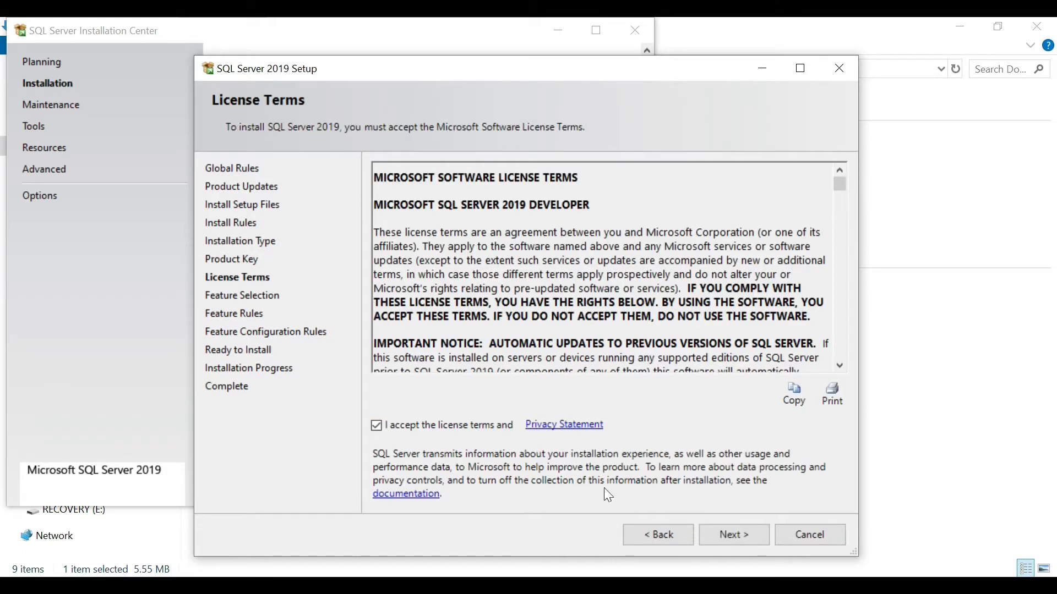
pyautogui.click(735, 534)
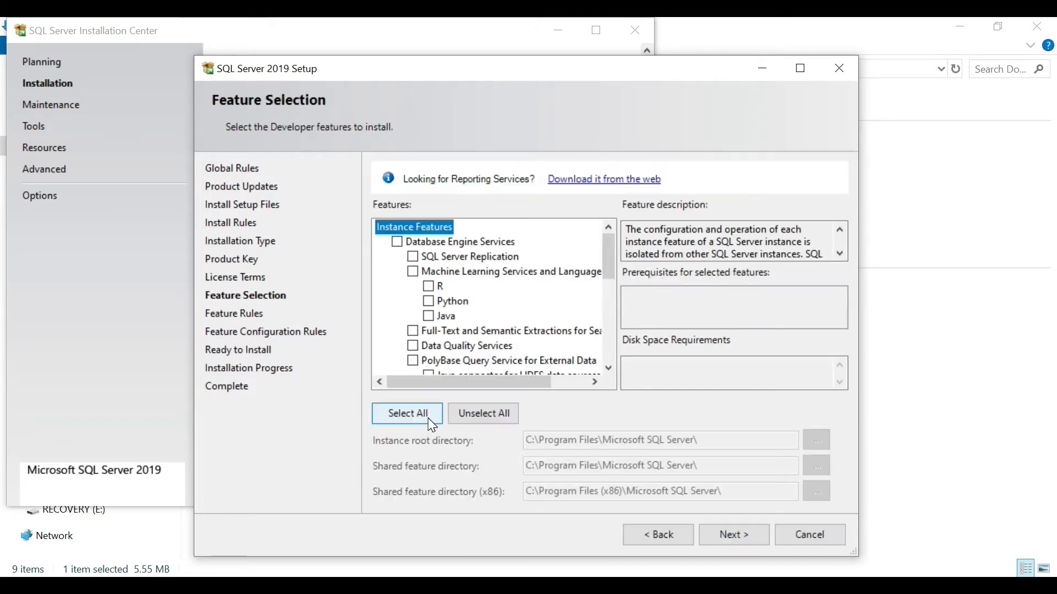
pyautogui.click(422, 415)
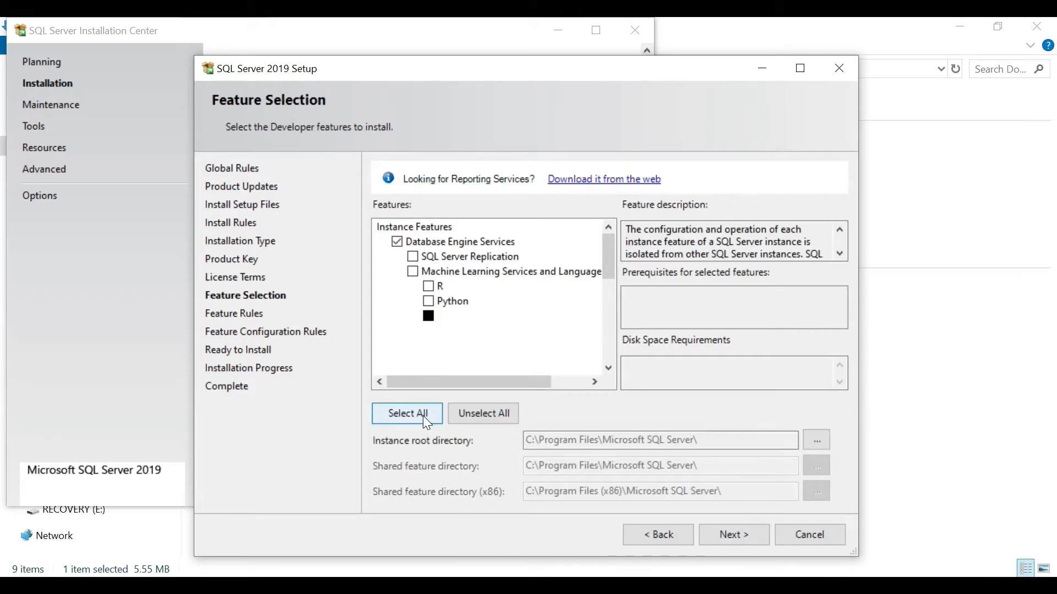
pyautogui.click(734, 536)
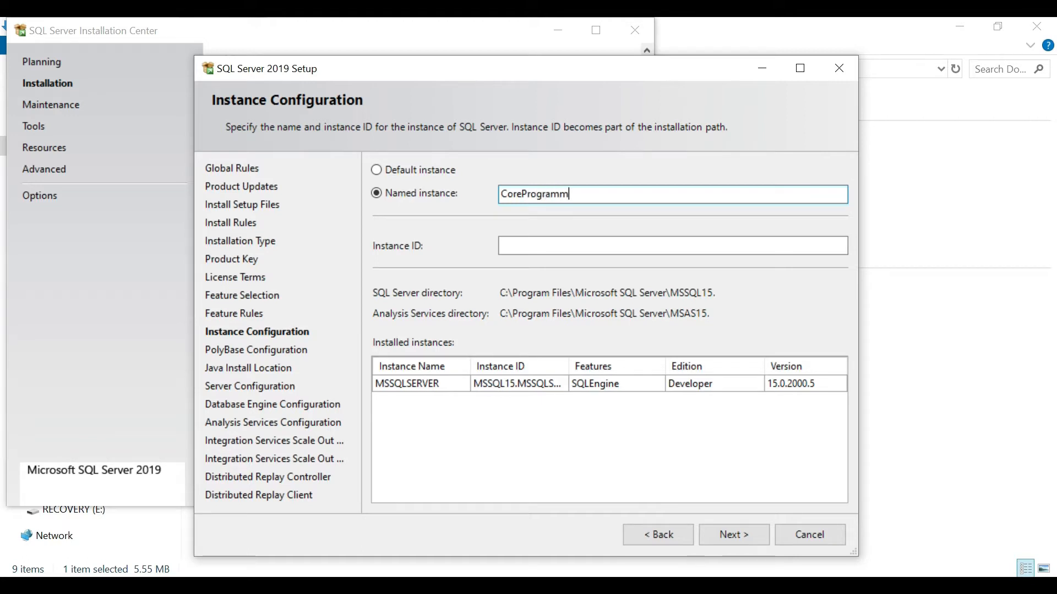
# Name the instance CoreProgramm and accept the standalone PolyBase, Open JRE 11.0.3 and default service account settings
pyautogui.click(726, 542)
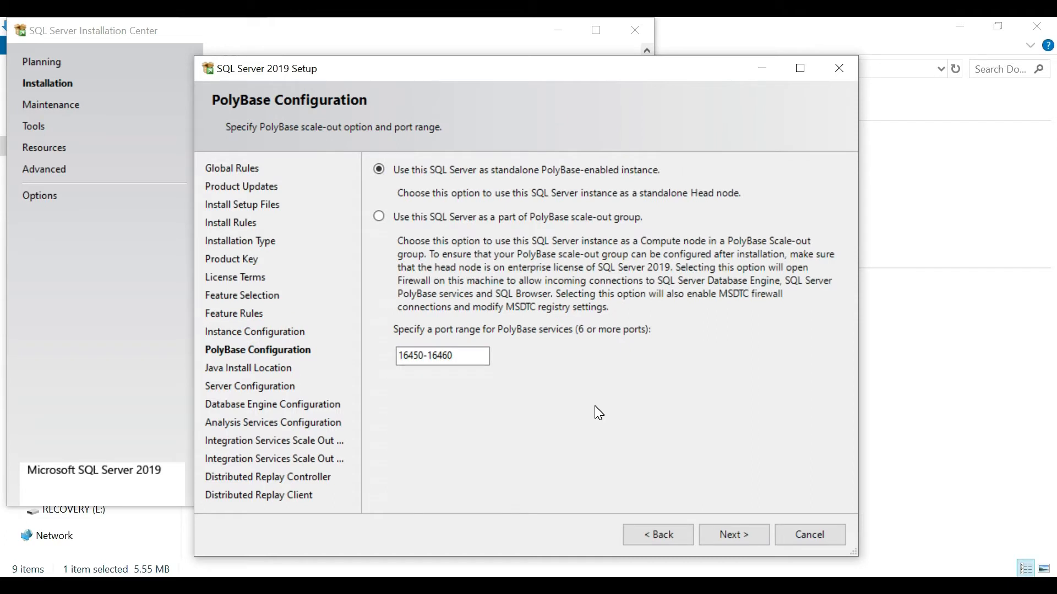
pyautogui.click(738, 535)
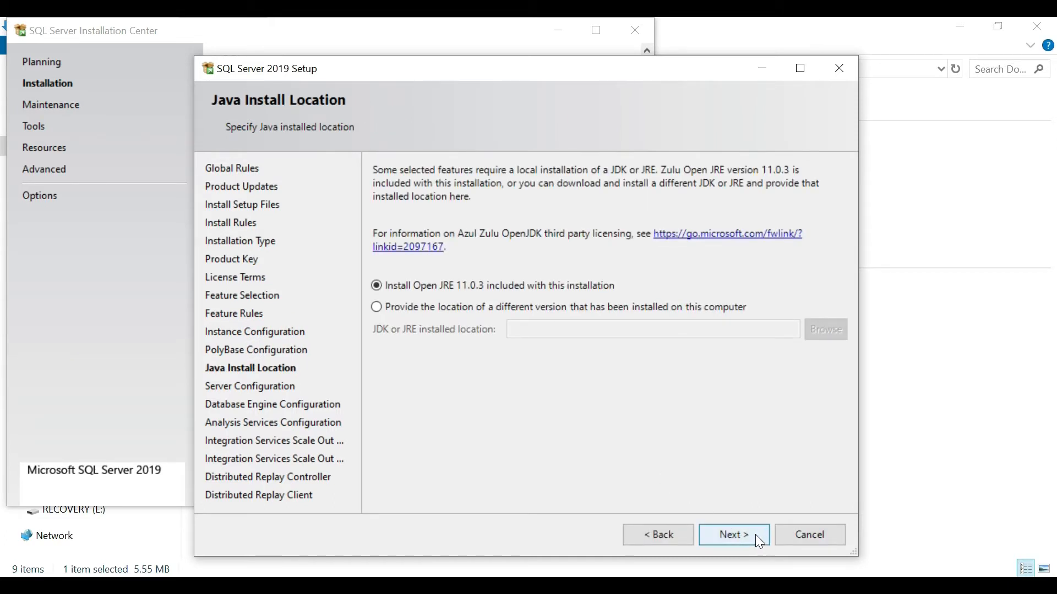
pyautogui.click(755, 534)
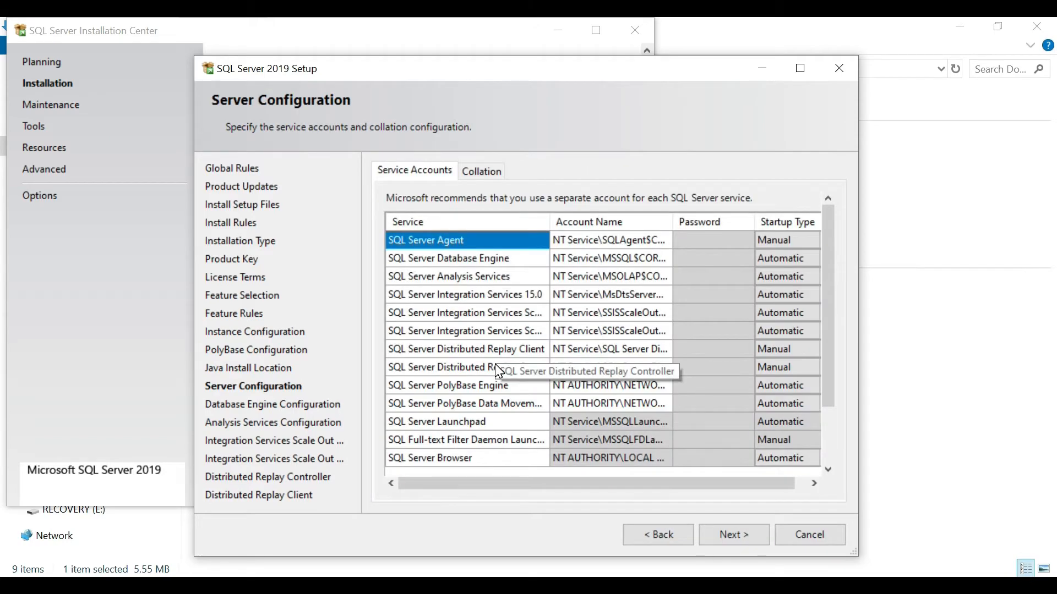
pyautogui.scroll(-2, 605, 441)
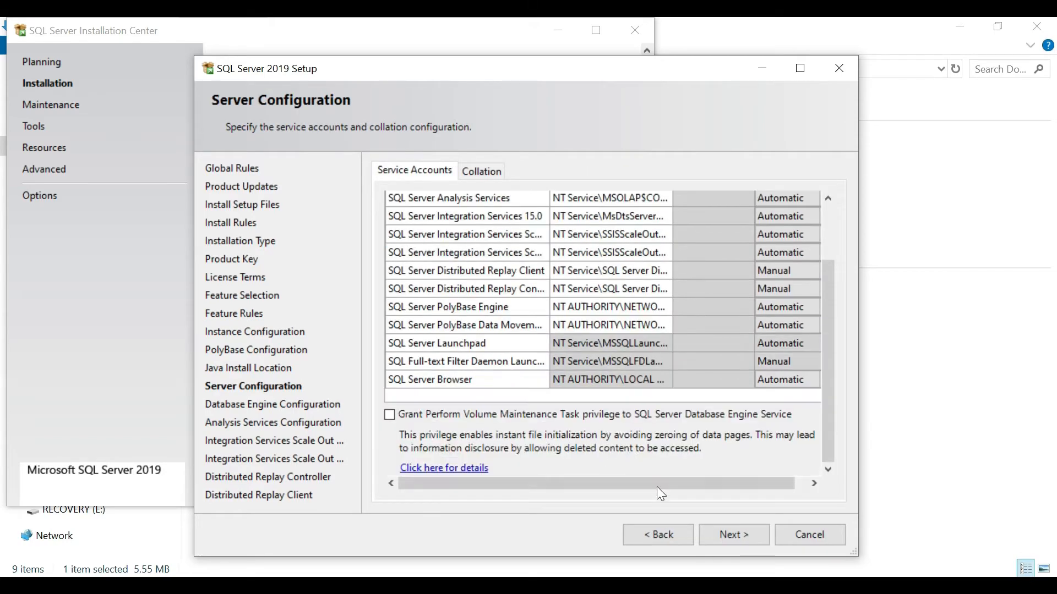
pyautogui.click(723, 537)
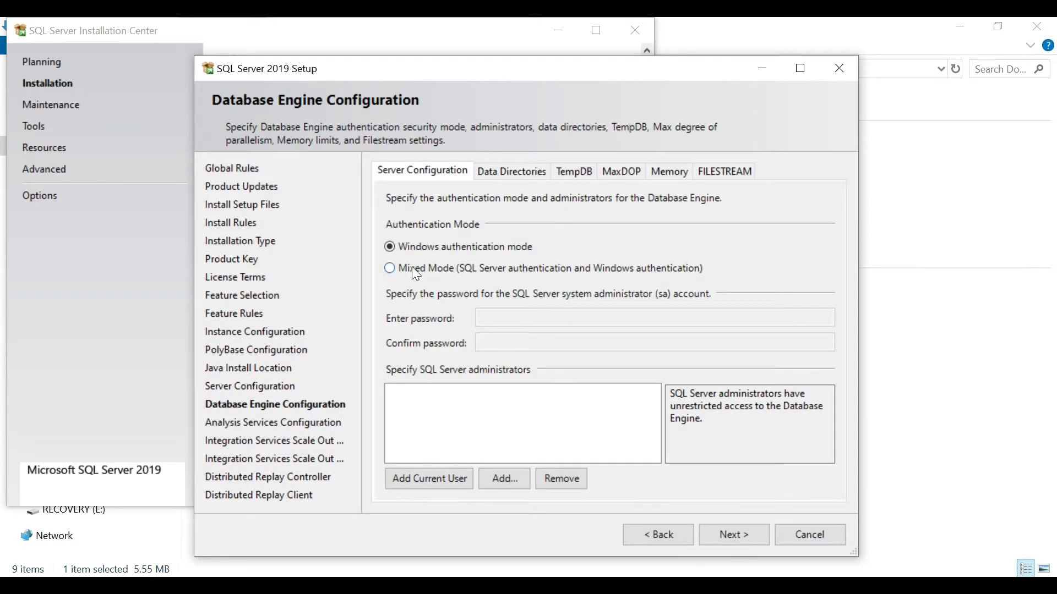
# Set the Database Engine to Mixed Mode authentication, enter and confirm the sa account password, and add the current user as administrator
pyautogui.click(412, 268)
pyautogui.click(507, 319)
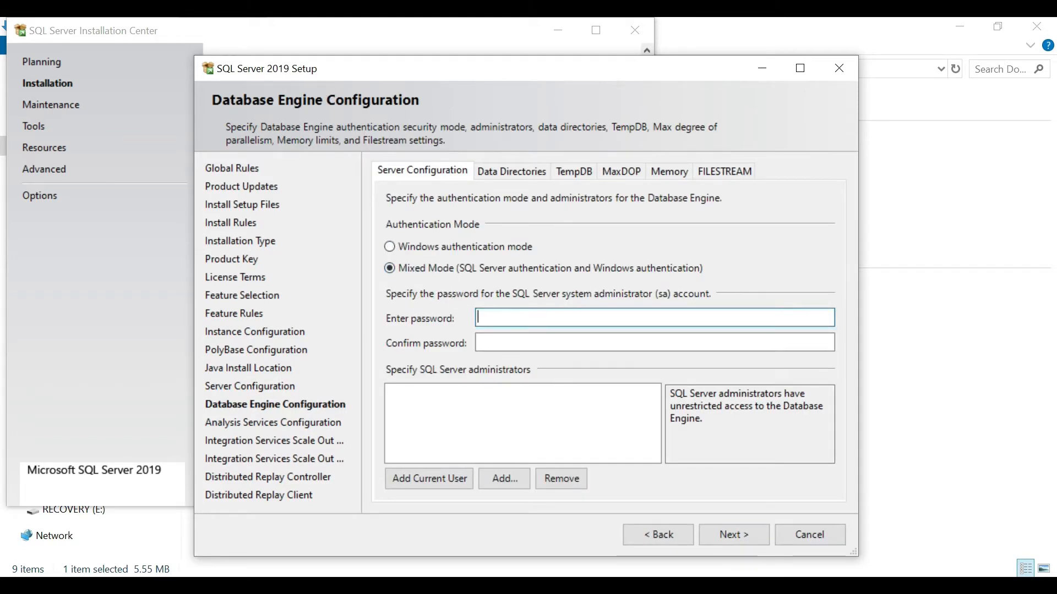
pyautogui.write('••••')
pyautogui.click(504, 343)
pyautogui.write('••••')
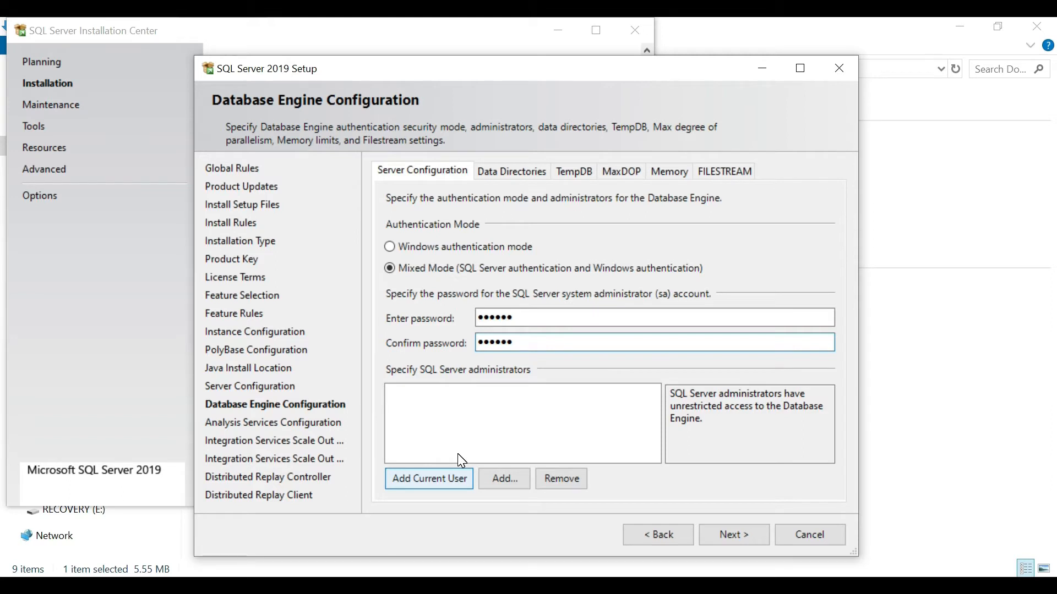
pyautogui.click(431, 481)
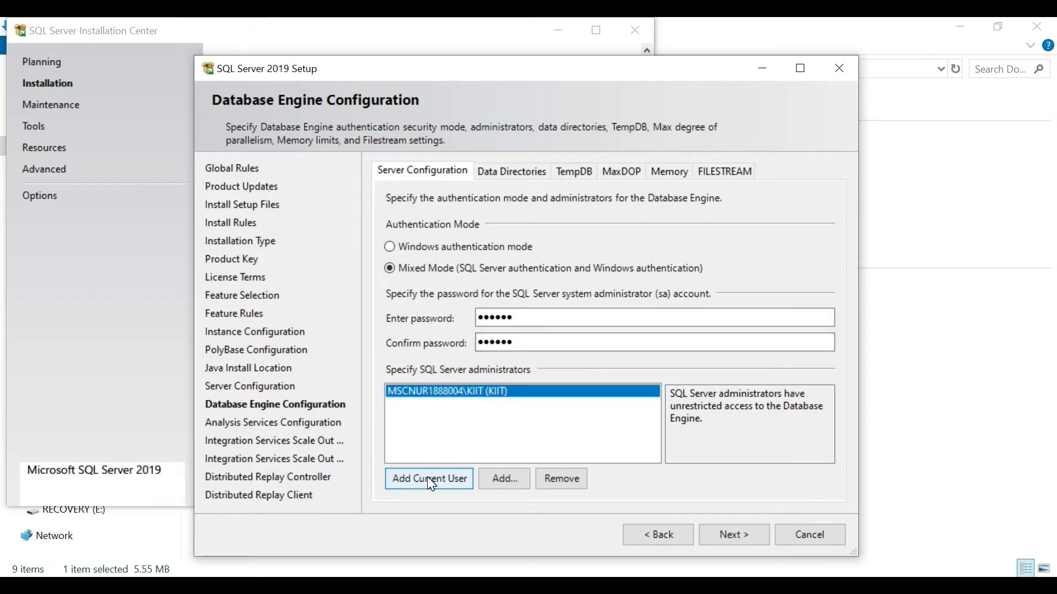
pyautogui.click(734, 536)
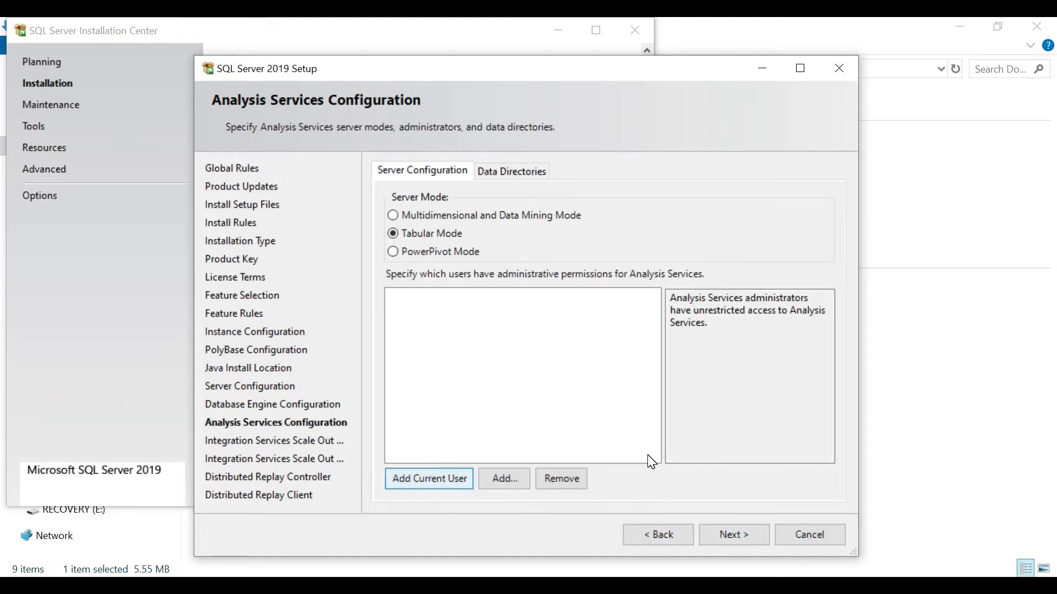
# Accept Tabular Mode for Analysis Services and the default Integration Services Scale Out and Distributed Replay settings
pyautogui.click(750, 535)
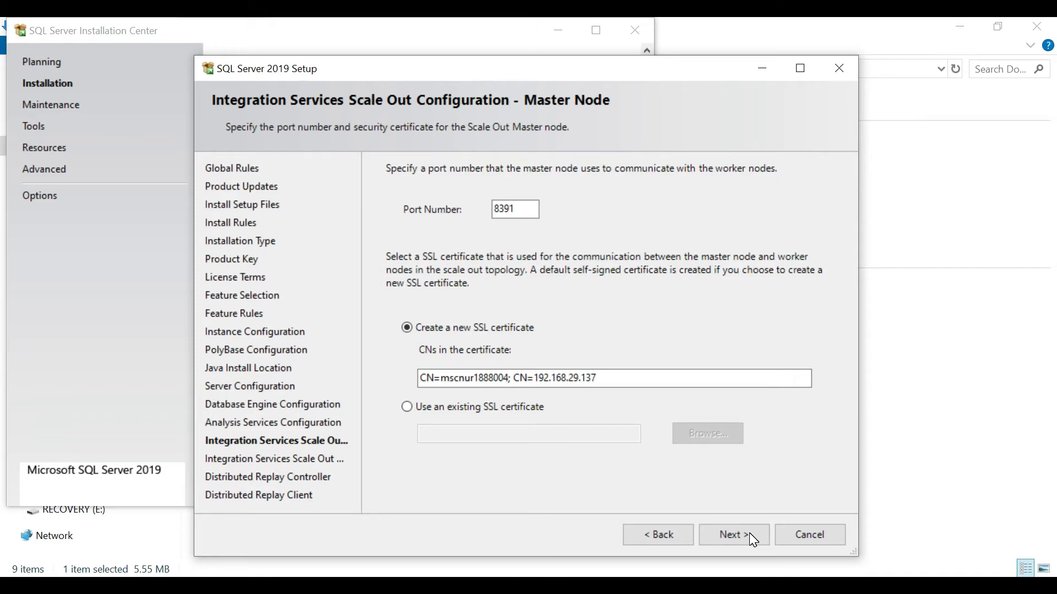
pyautogui.click(751, 536)
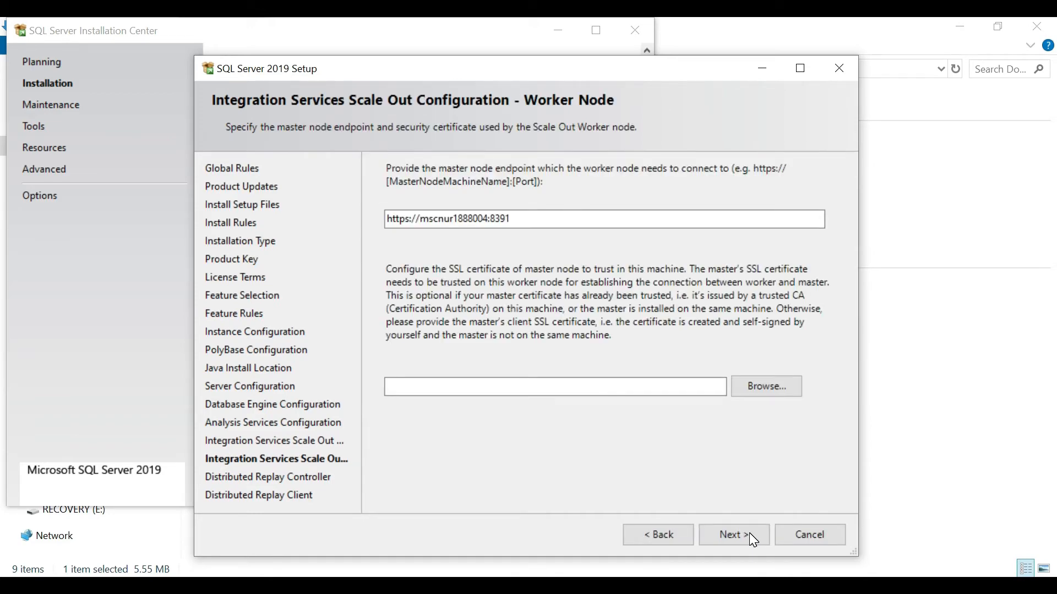
pyautogui.click(750, 535)
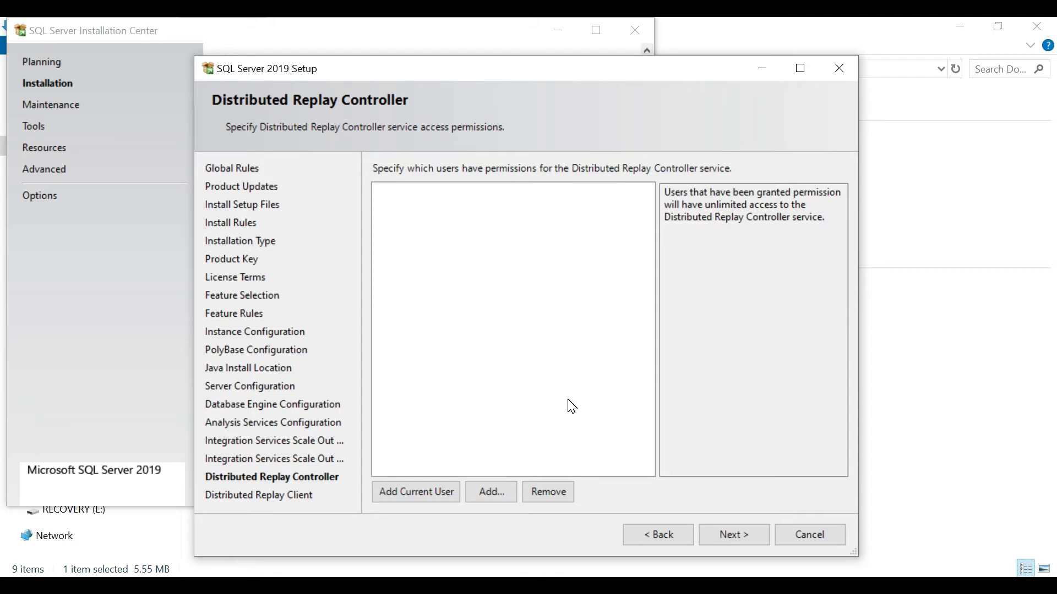
pyautogui.click(729, 535)
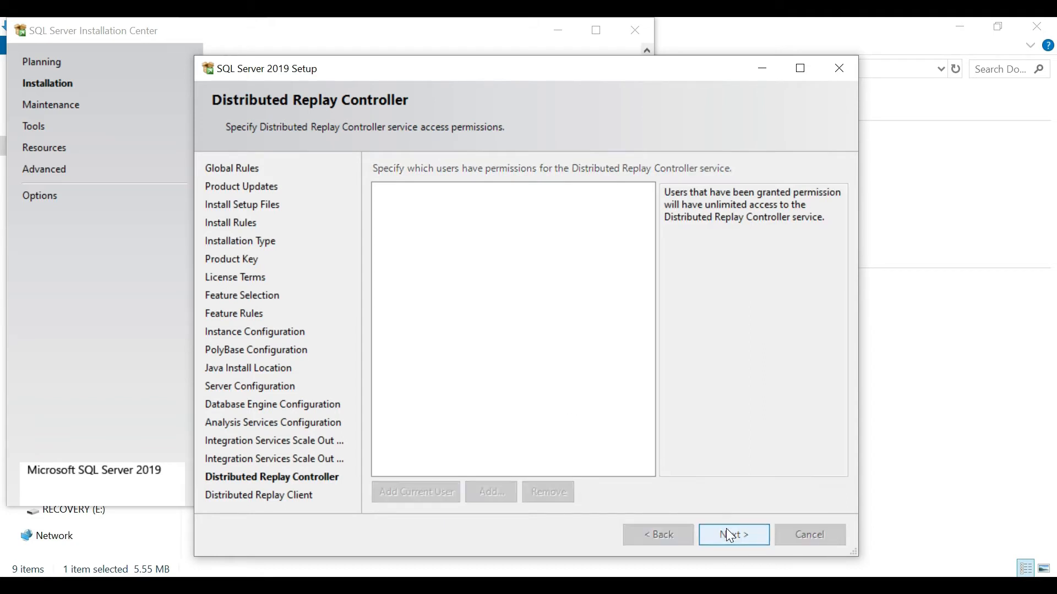
pyautogui.click(730, 535)
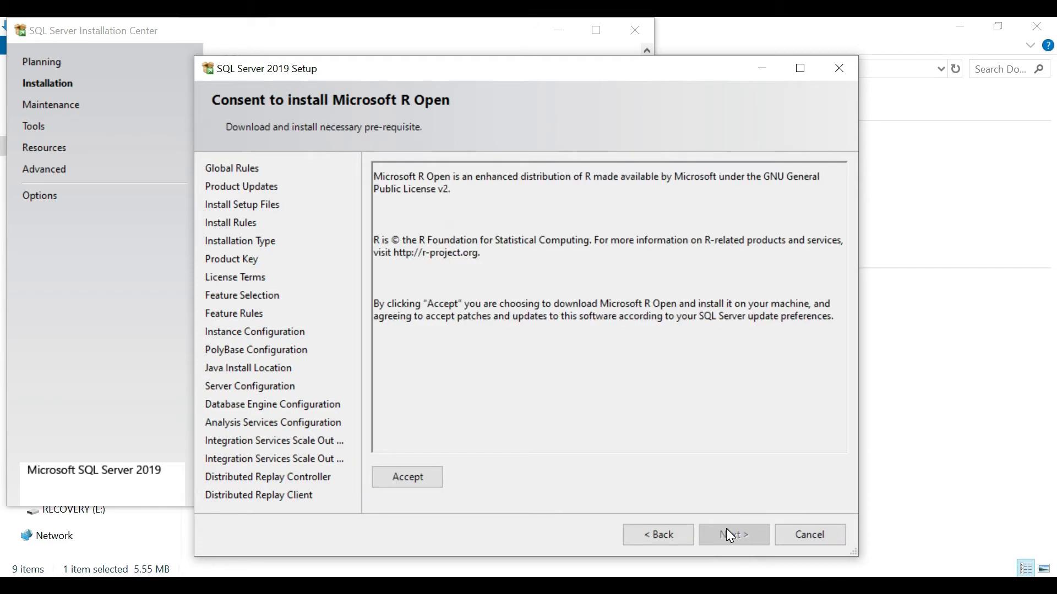
# Consent to installing Microsoft R Open and Python, and proceed with the SQL Server installation
pyautogui.click(435, 478)
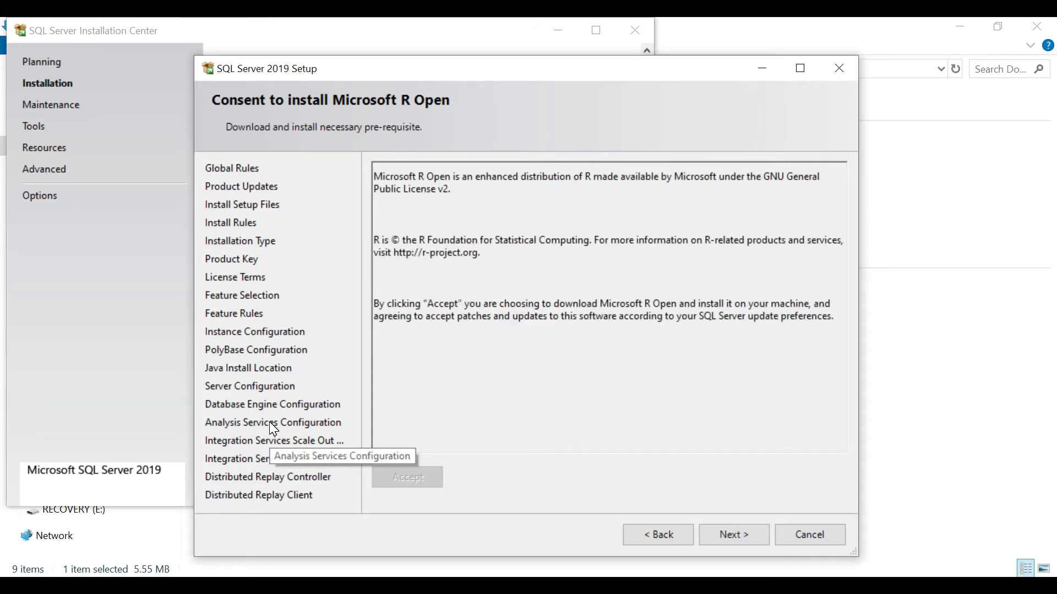
pyautogui.click(731, 536)
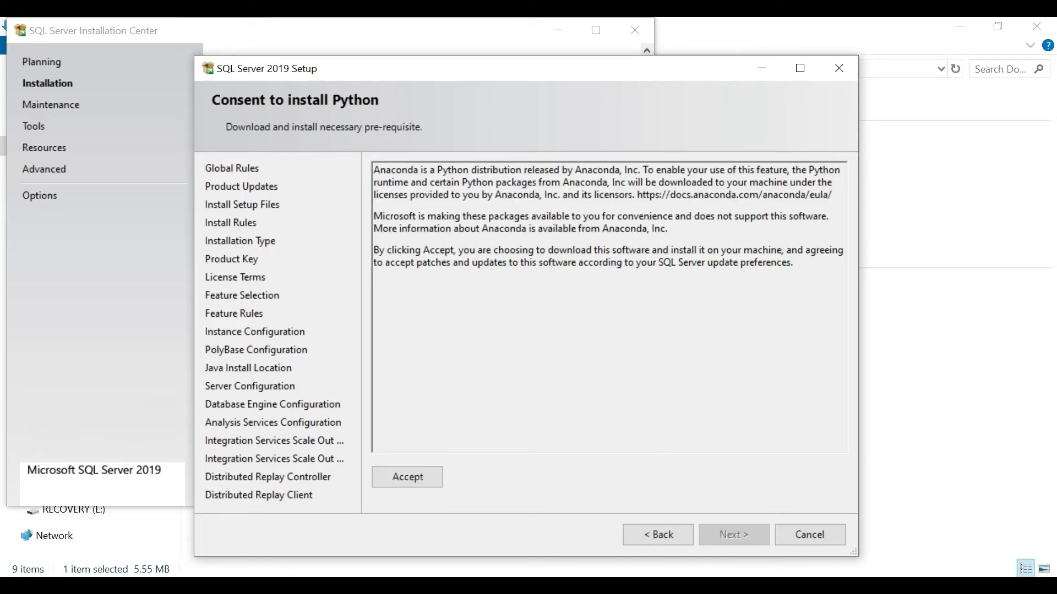
pyautogui.click(385, 477)
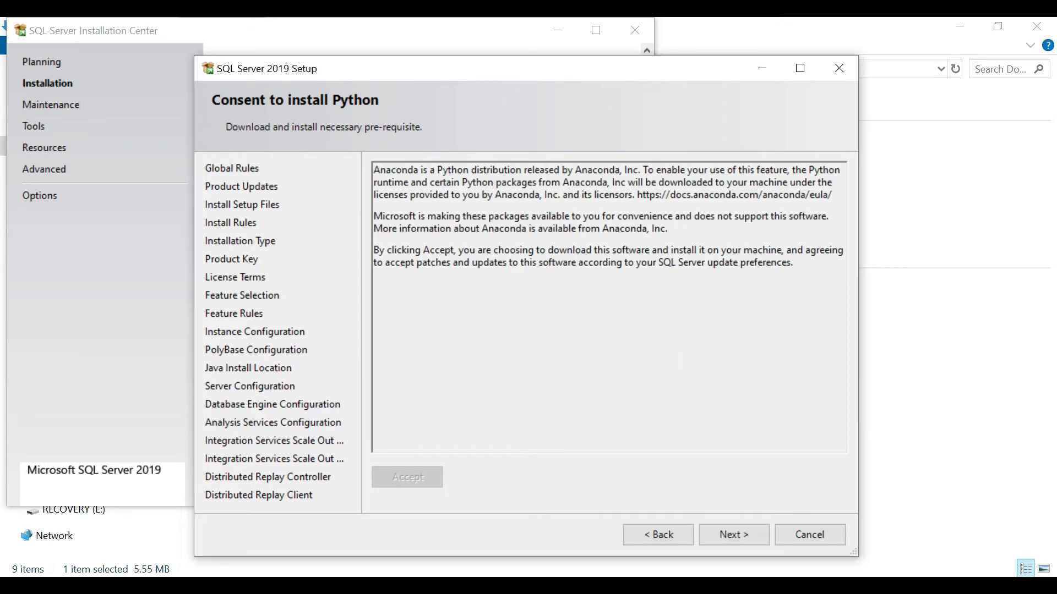
pyautogui.click(743, 535)
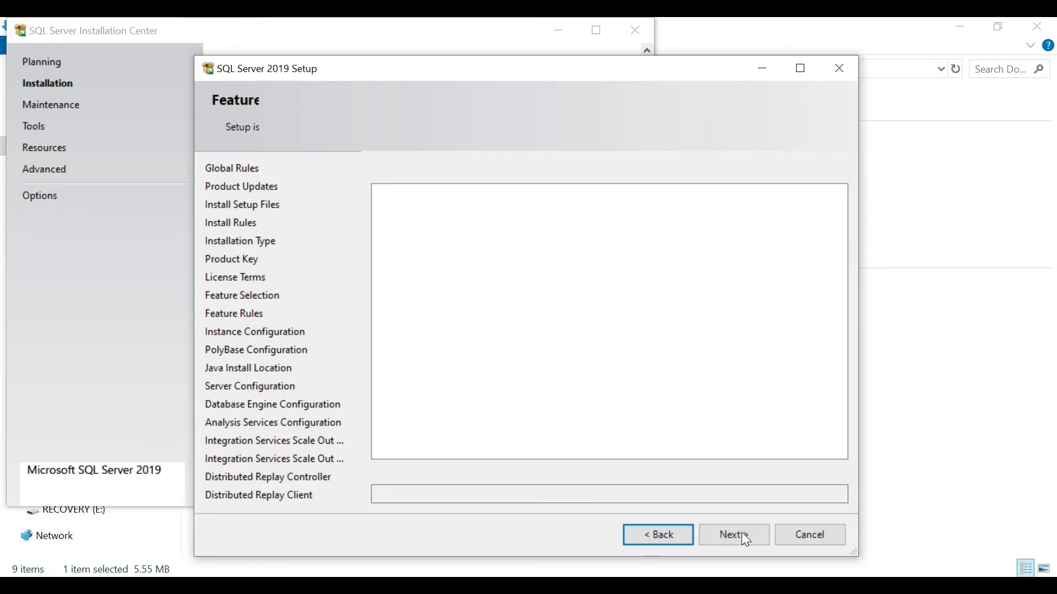
pyautogui.click(738, 532)
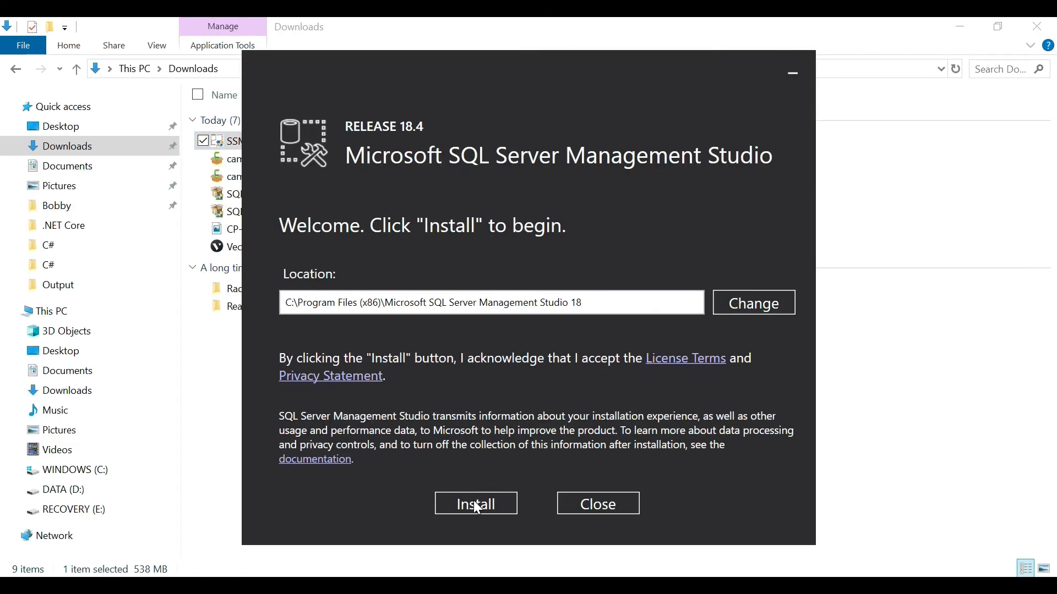
# Install Microsoft SQL Server Management Studio 18.4 in its default location
pyautogui.click(473, 501)
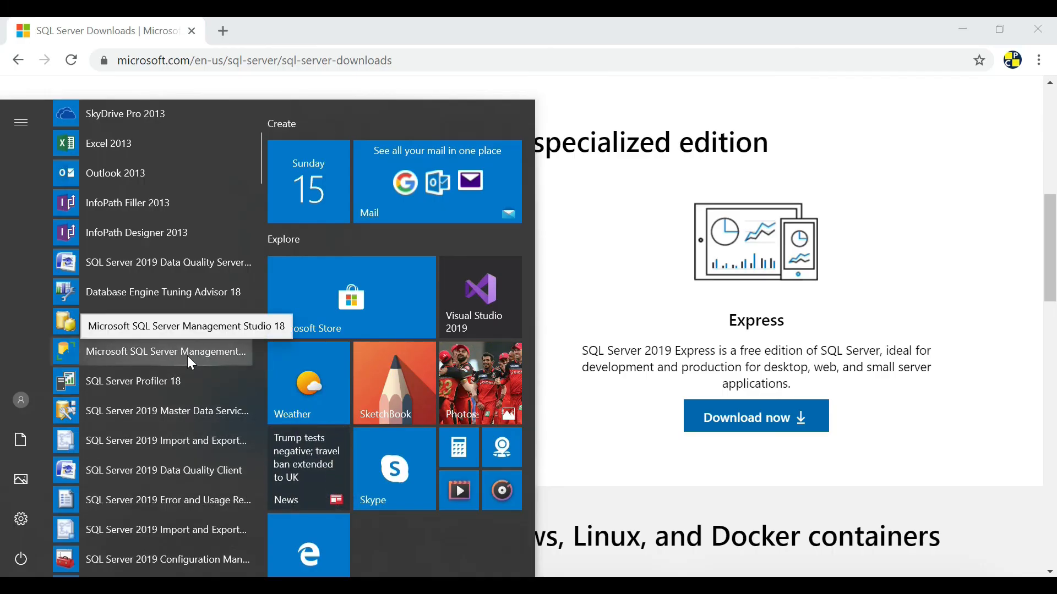
# Open Microsoft SQL Server Management Studio 18 and connect to the COREPROGRAMM Database Engine with SQL Server Authentication as sa
pyautogui.click(188, 357)
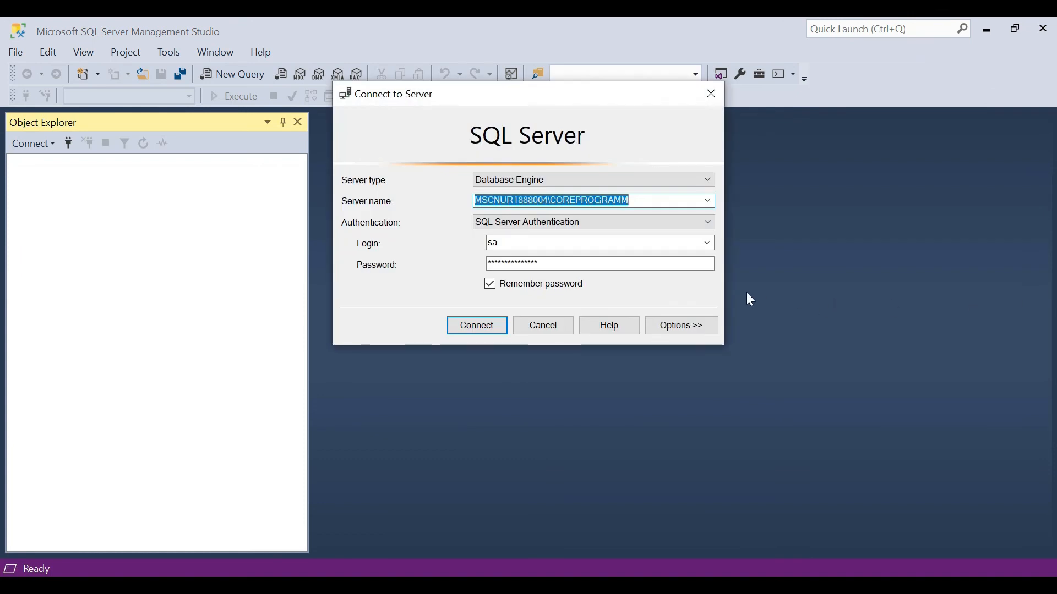
pyautogui.click(475, 328)
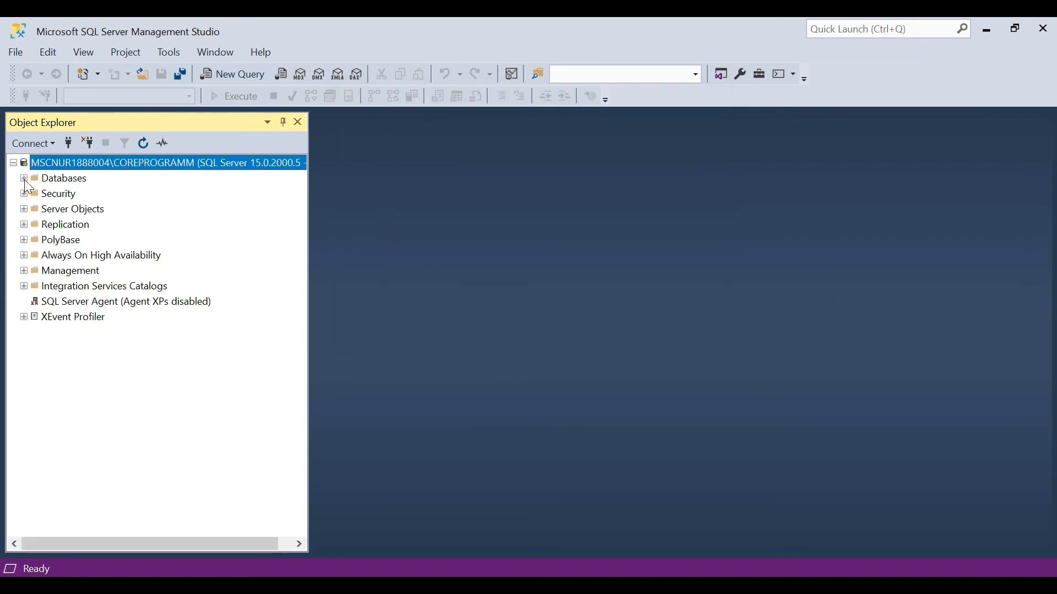
# Expand the server's system databases and select the master database
pyautogui.click(22, 180)
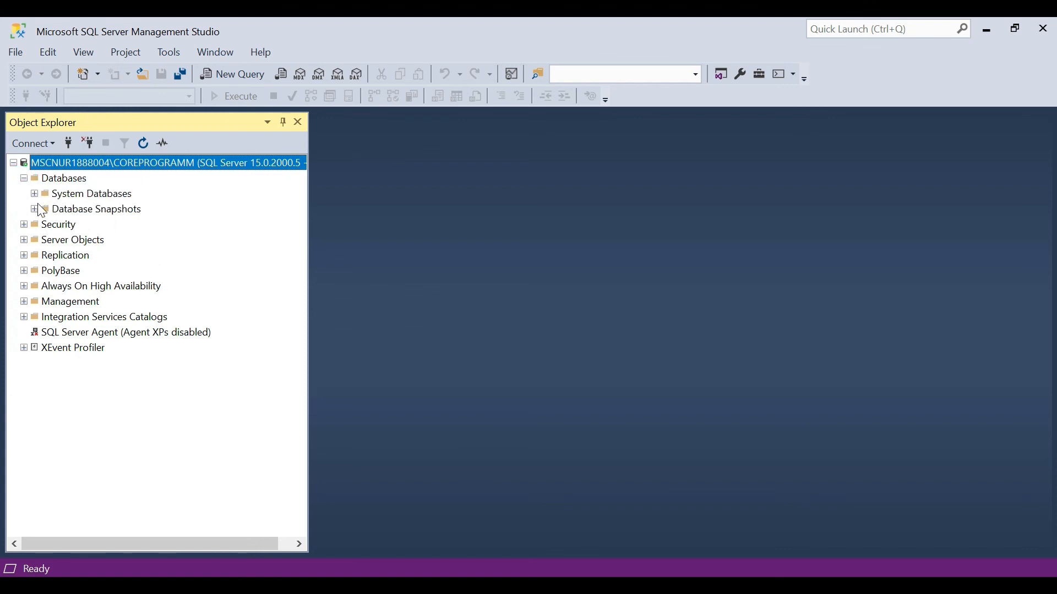
pyautogui.click(34, 194)
pyautogui.click(66, 211)
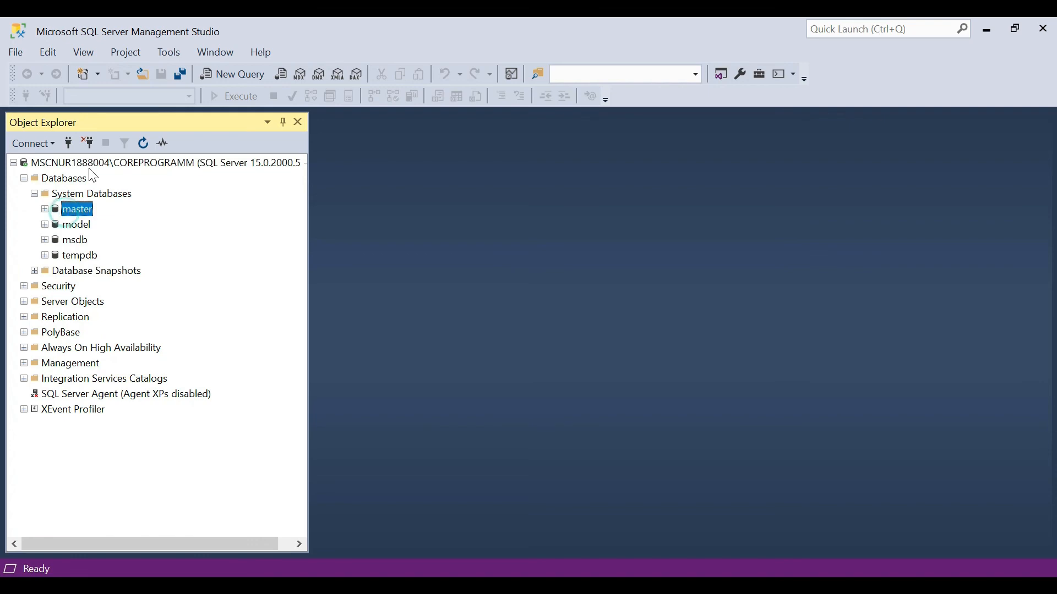